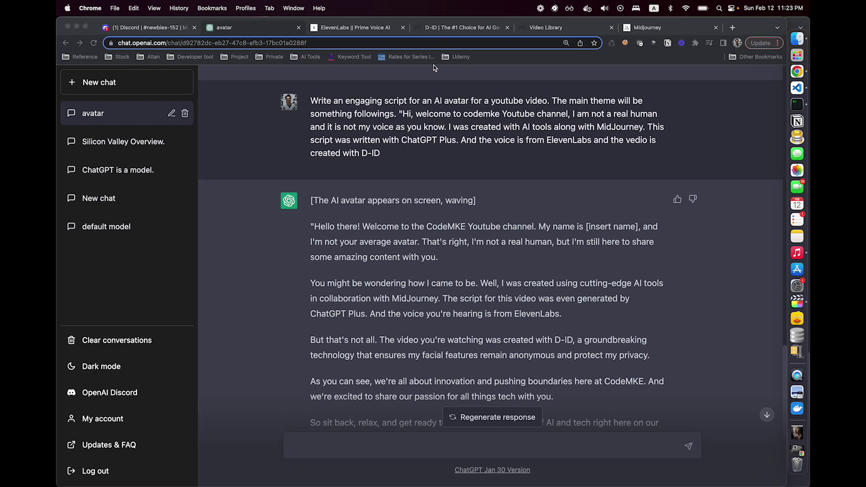
Accept the Midjourney Discord invite from midjourney.com and open the #newbies-152 channel.
click(642, 29)
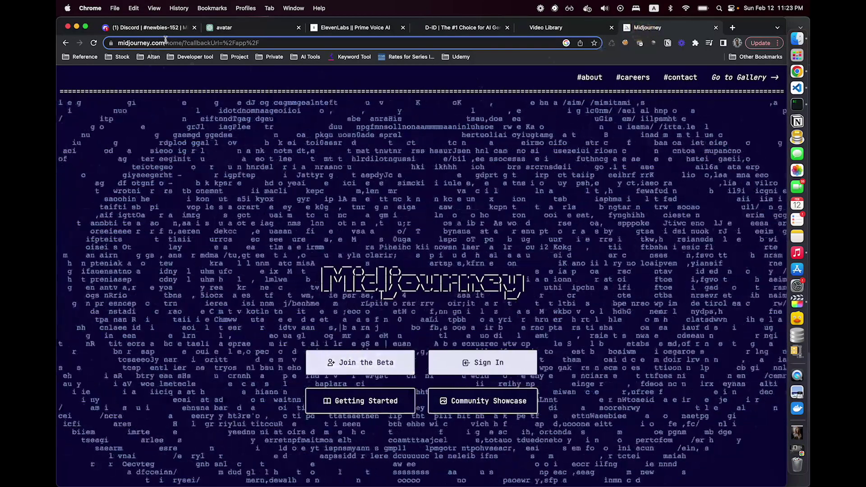
click(165, 42)
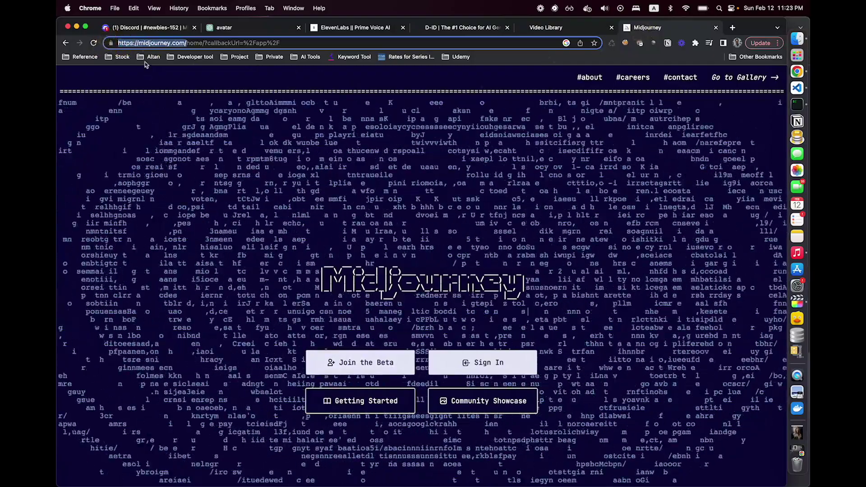
click(376, 363)
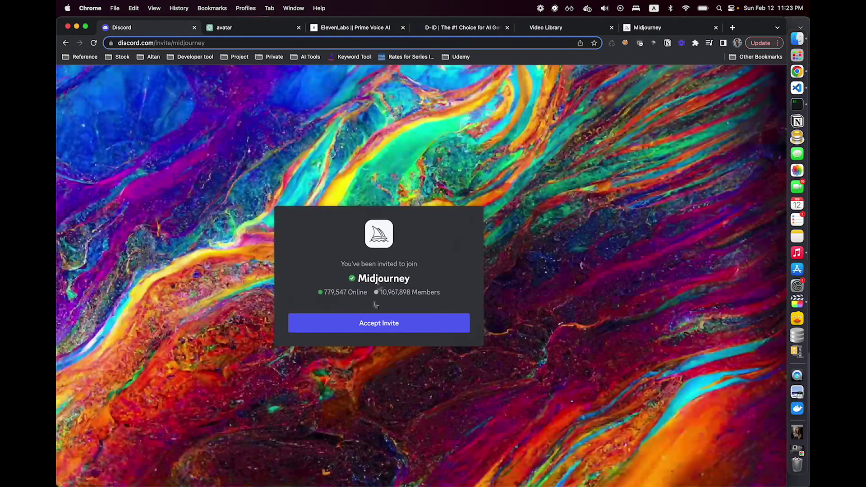
click(367, 324)
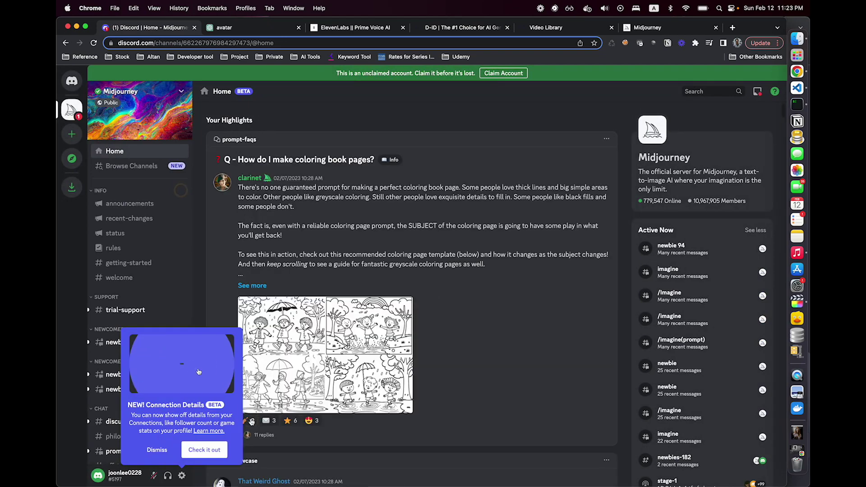
click(156, 449)
scroll(156, 305, down, 2)
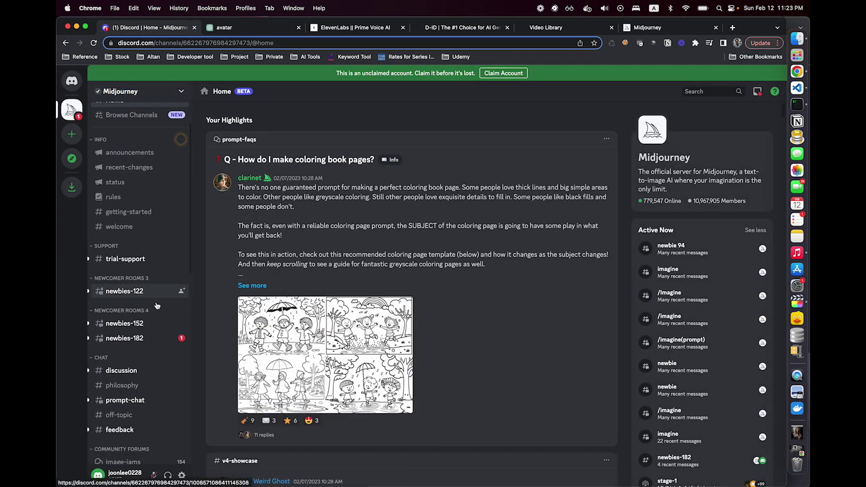
click(136, 322)
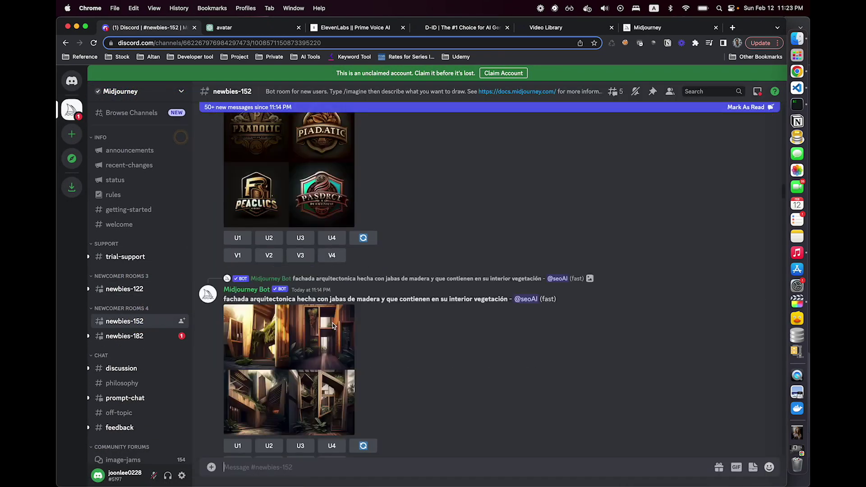
text(/)
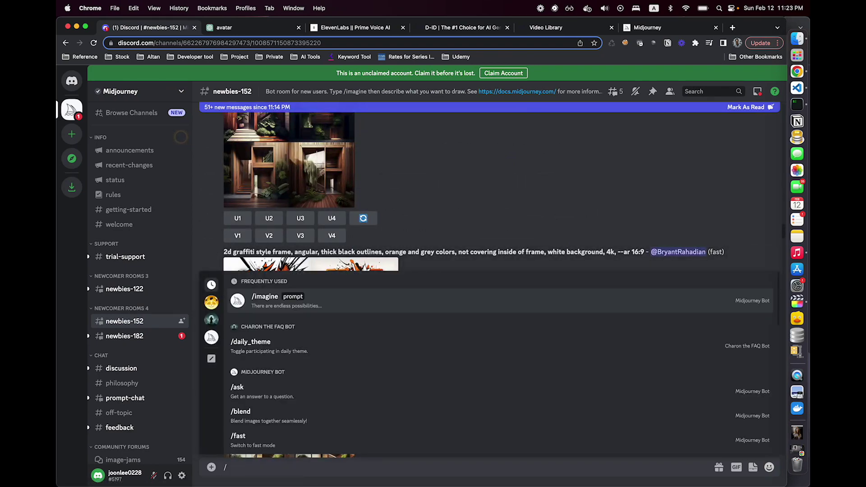
text(im)
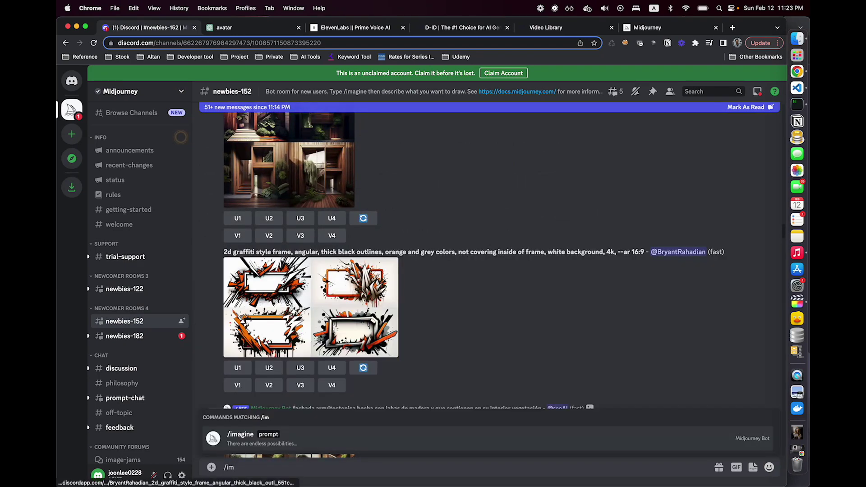
Run /imagine with the camera-style T-shirt woman portrait prompt copied from VS Code.
click(270, 439)
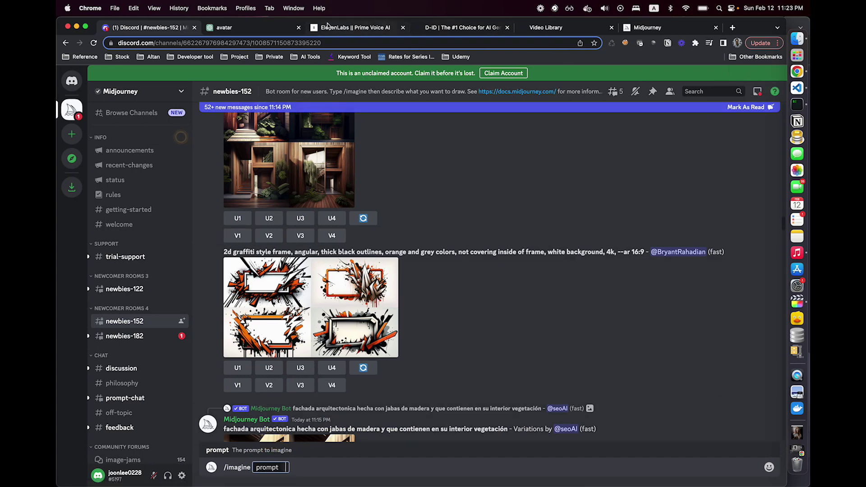
click(797, 88)
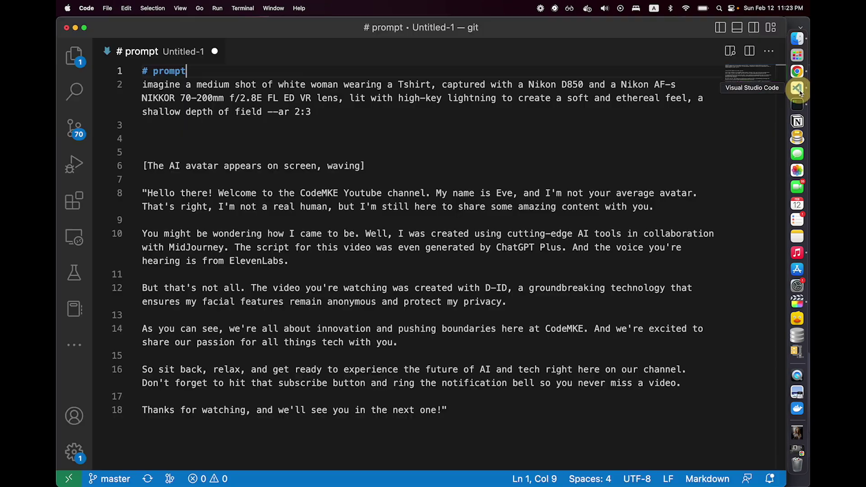
key(Down)
key(super+Right)
key(shift+Up)
key(shift+Home)
key(super+c)
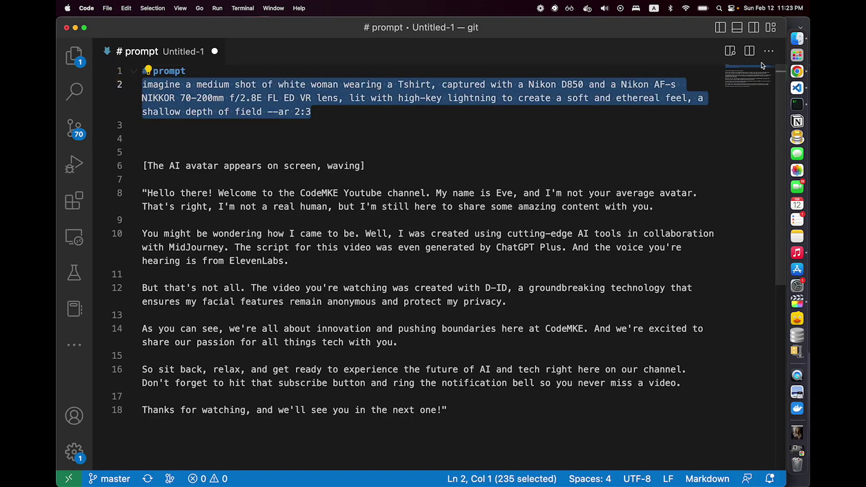
click(797, 72)
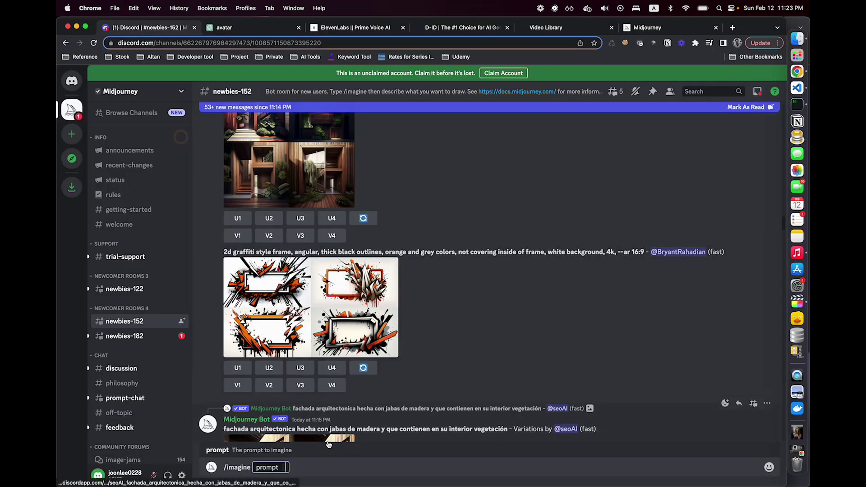
key(super+v)
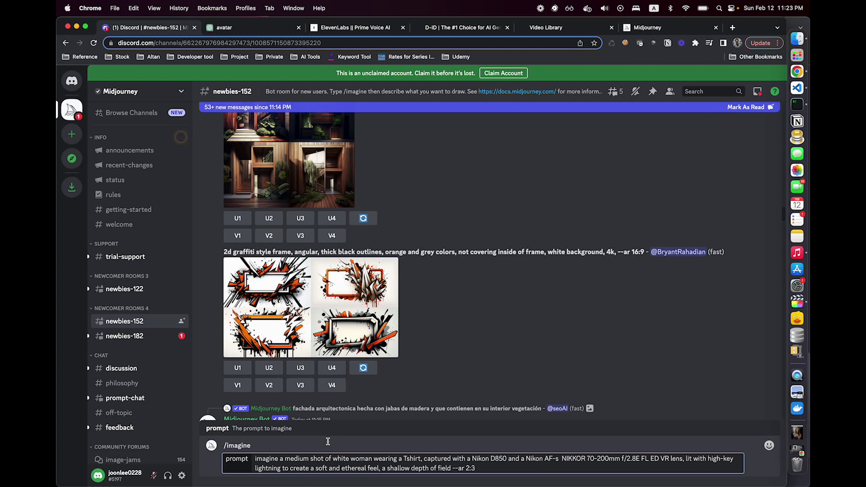
key(Return)
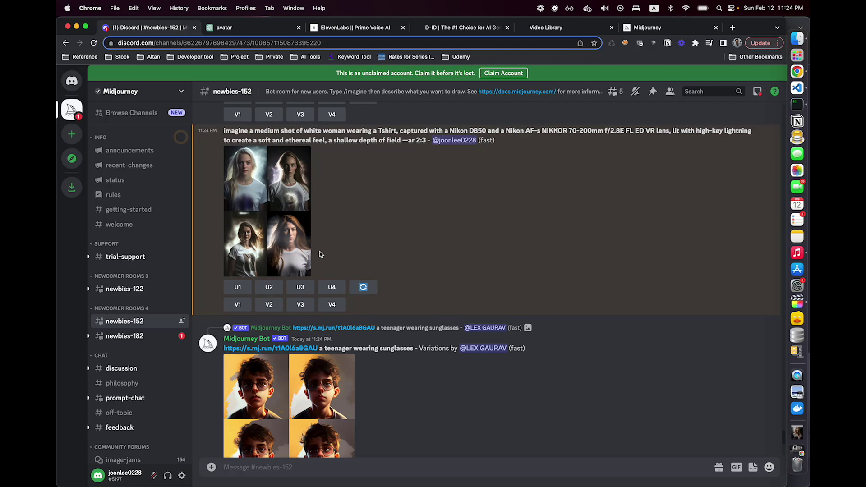
Preview the four-portrait grid, then request the U1 upscale of the first woman.
click(284, 239)
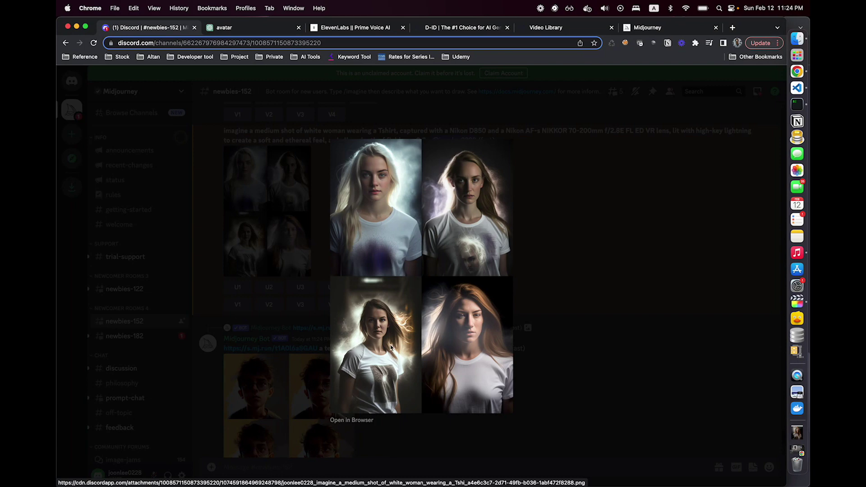
click(578, 208)
click(238, 287)
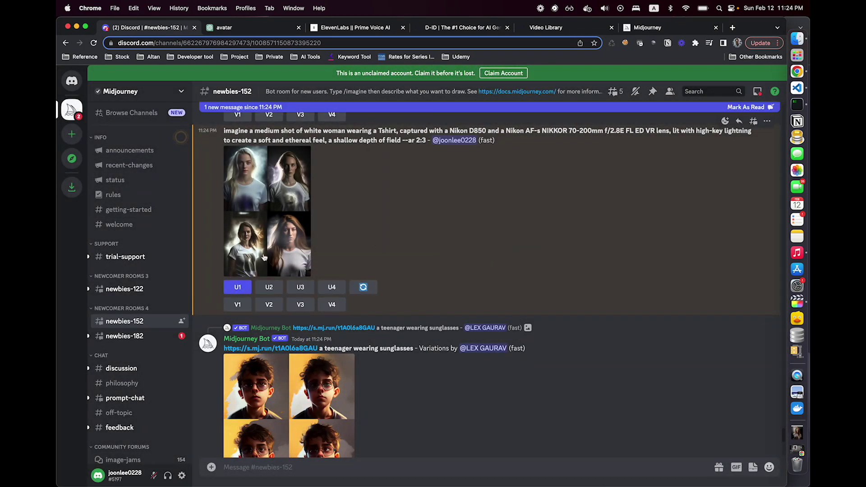
scroll(435, 219, down, 10)
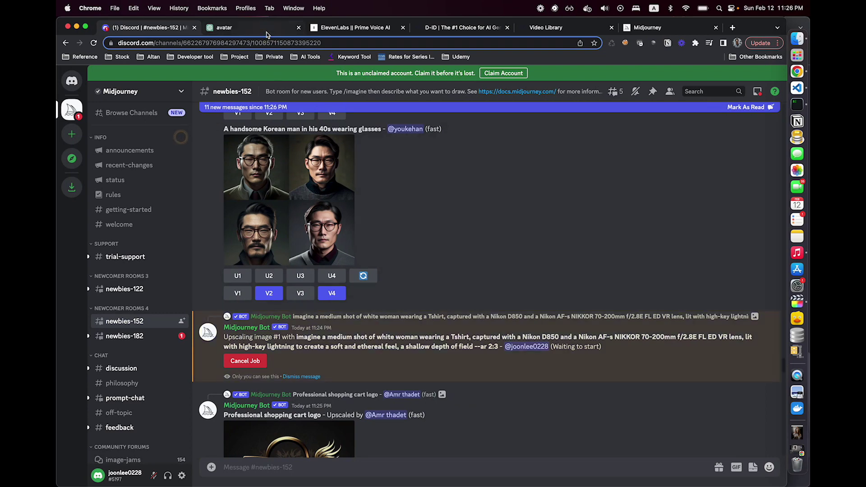
Review the ChatGPT avatar script request, then select the name Eve in the VS Code notes.
click(257, 27)
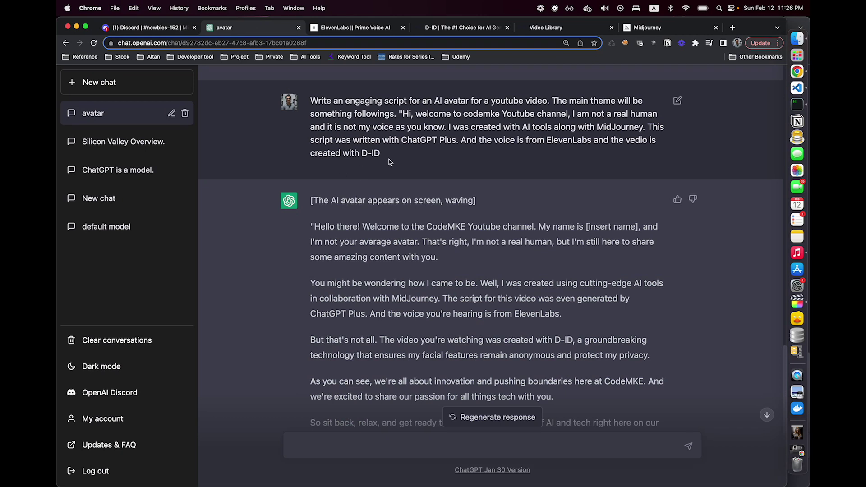
drag(389, 162, 286, 101)
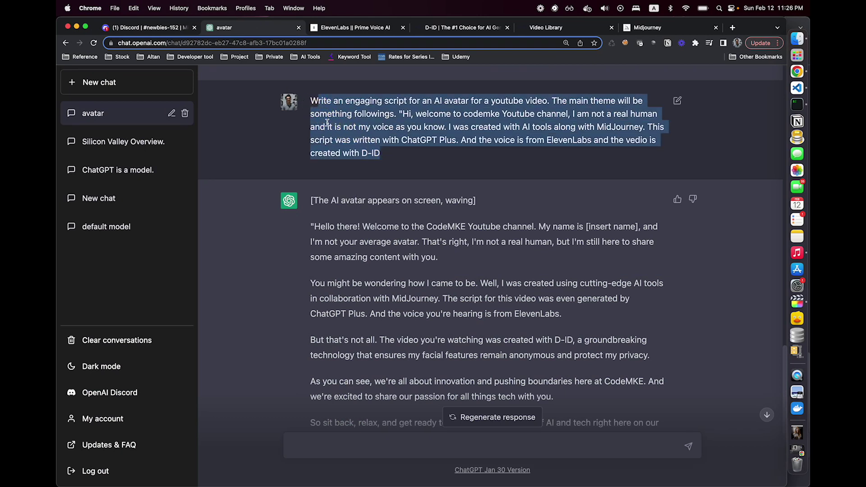
click(371, 148)
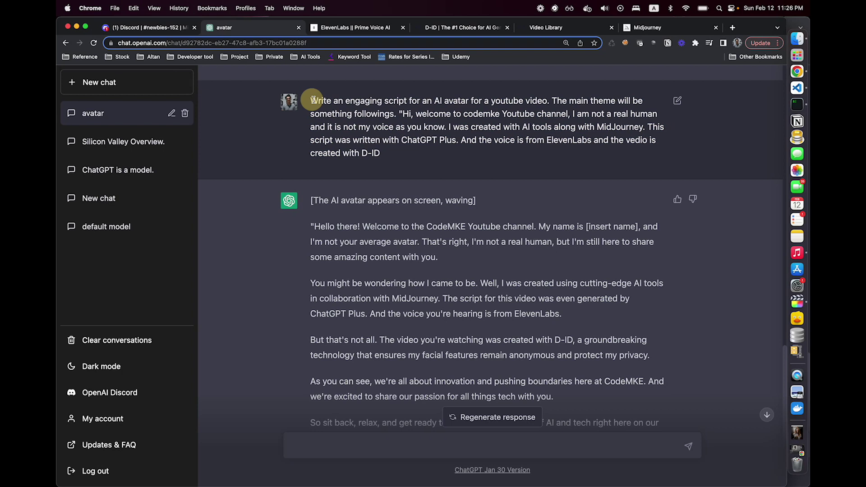
drag(312, 101, 406, 150)
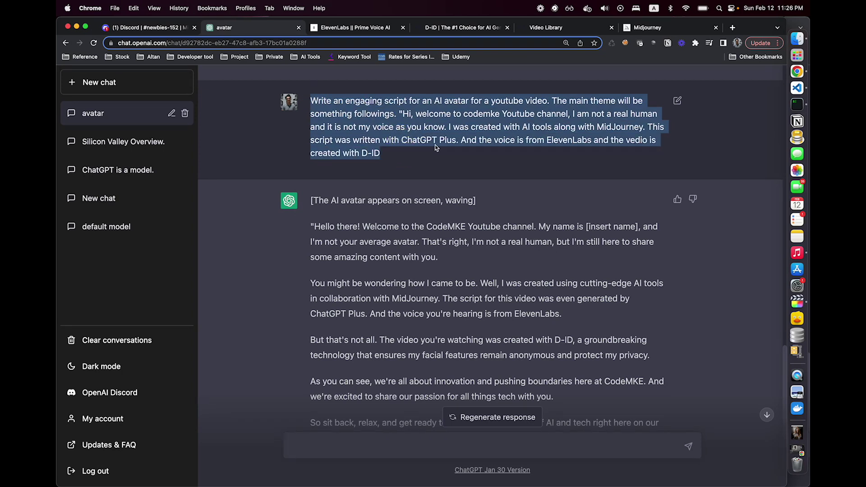
click(379, 142)
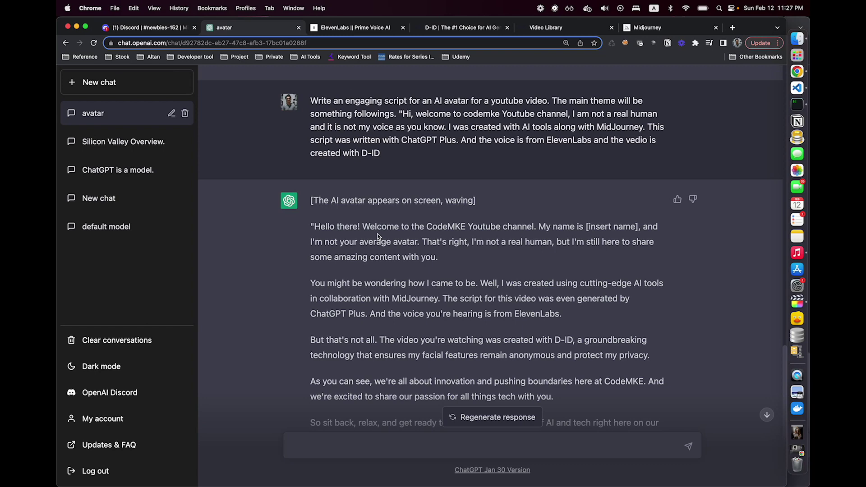
scroll(377, 236, down, 2)
scroll(376, 233, down, 2)
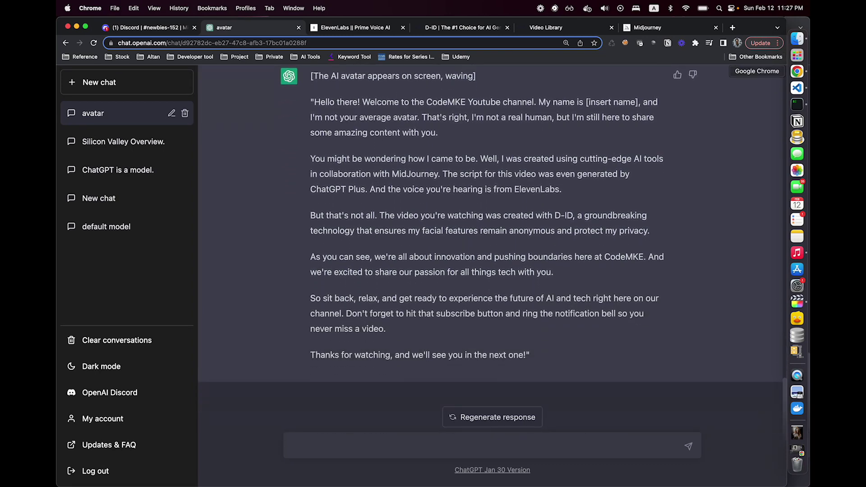
click(796, 88)
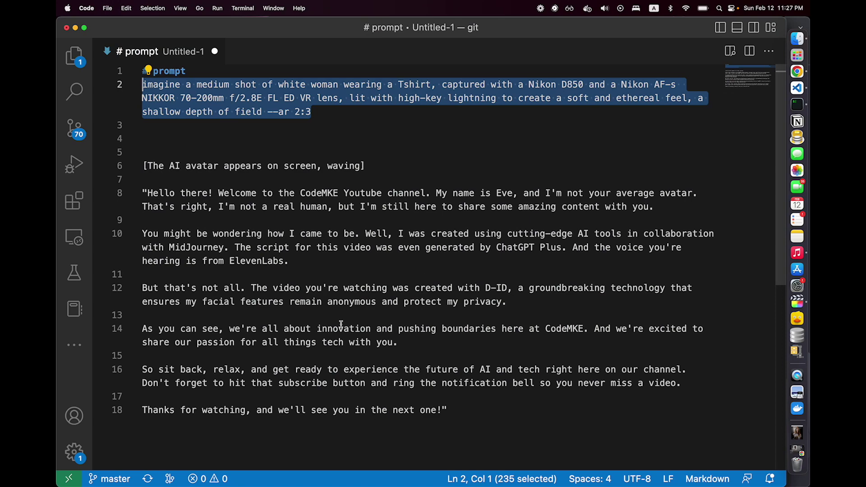
double_click(504, 194)
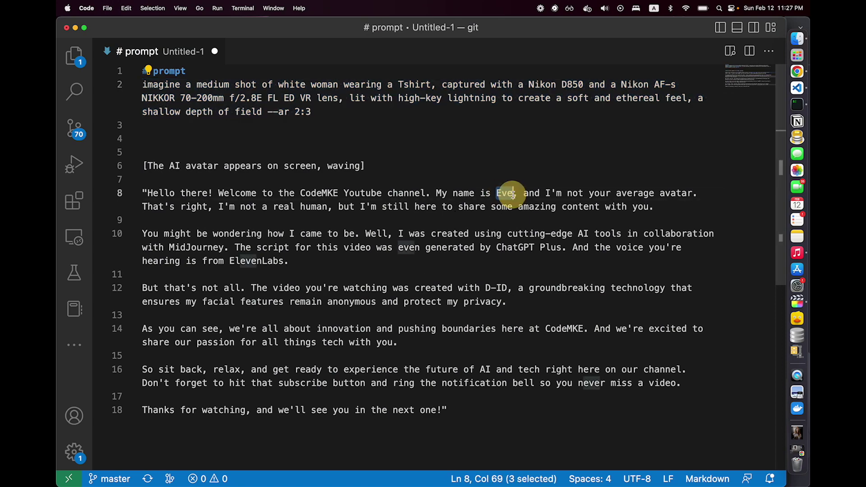
Save the upscaled blonde Midjourney portrait from Discord to the Desktop as a PNG.
click(797, 71)
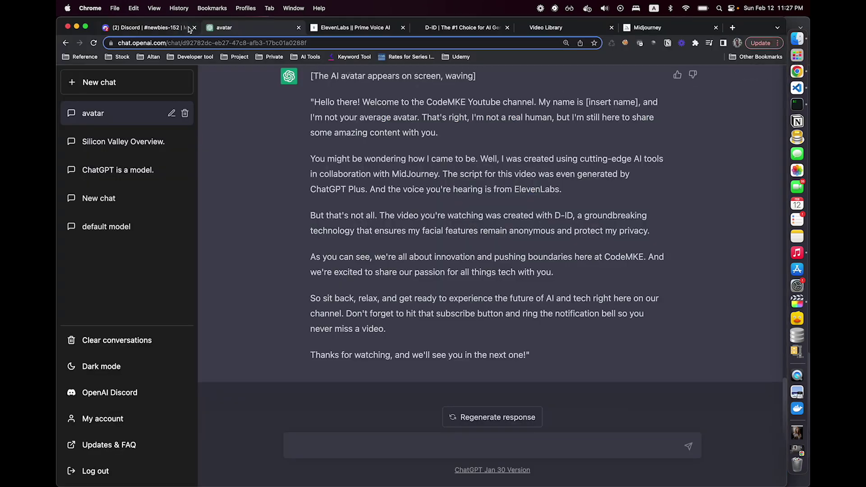
click(169, 27)
scroll(358, 256, down, 5)
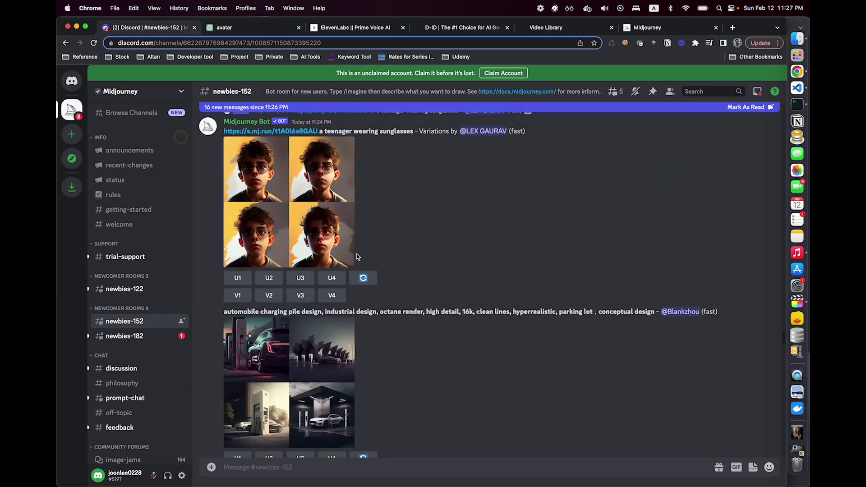
scroll(357, 256, down, 5)
scroll(357, 256, down, 5)
scroll(357, 256, down, 5)
scroll(357, 257, down, 5)
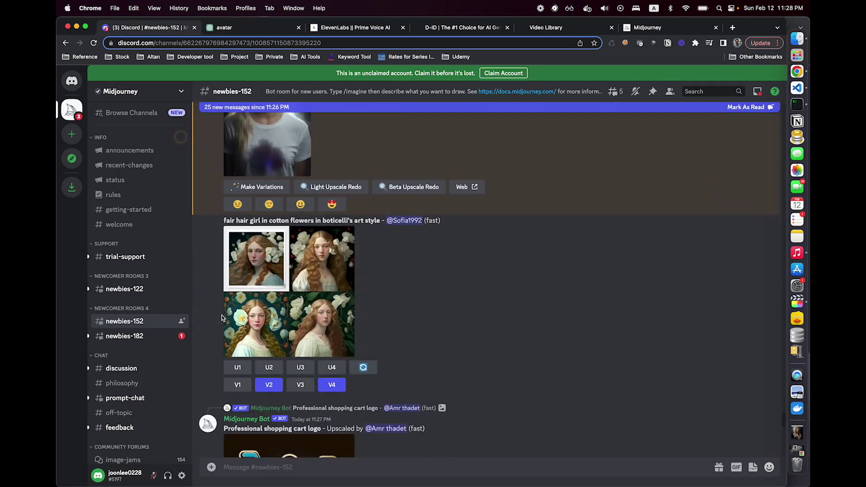
scroll(318, 260, up, 3)
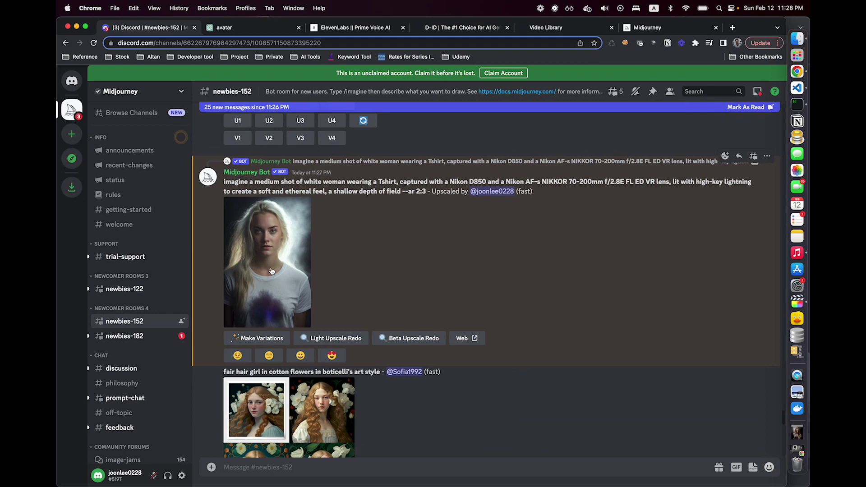
click(272, 270)
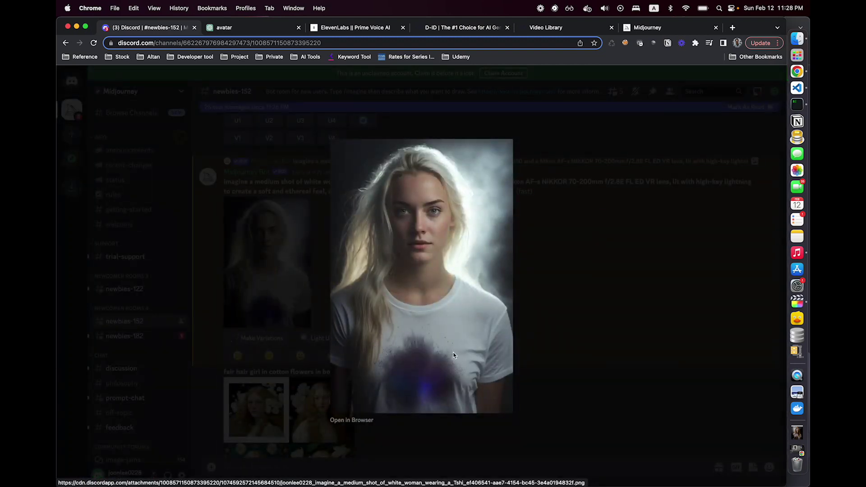
right_click(468, 272)
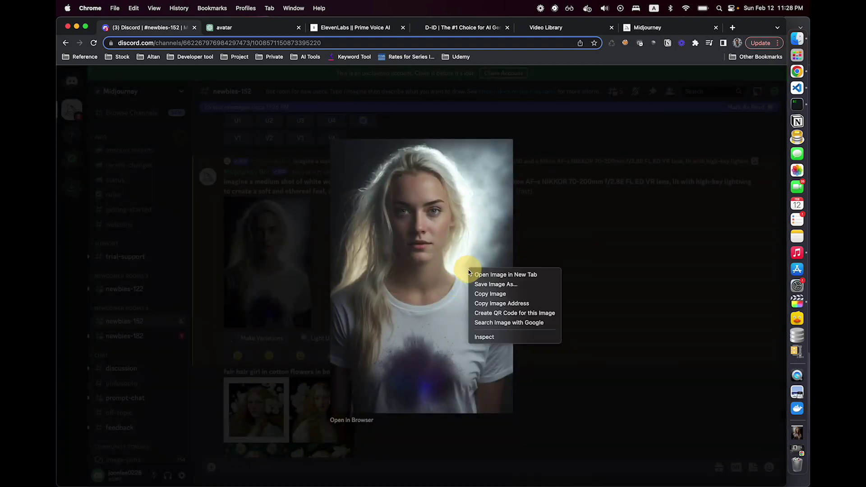
click(499, 286)
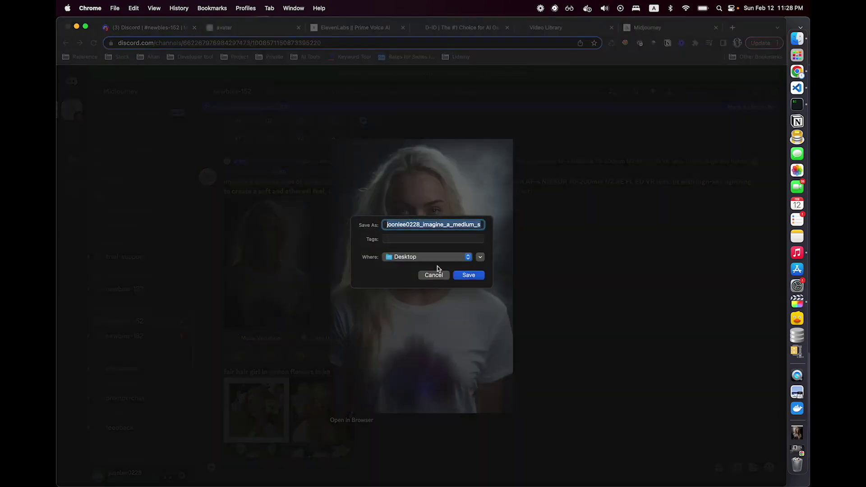
click(469, 276)
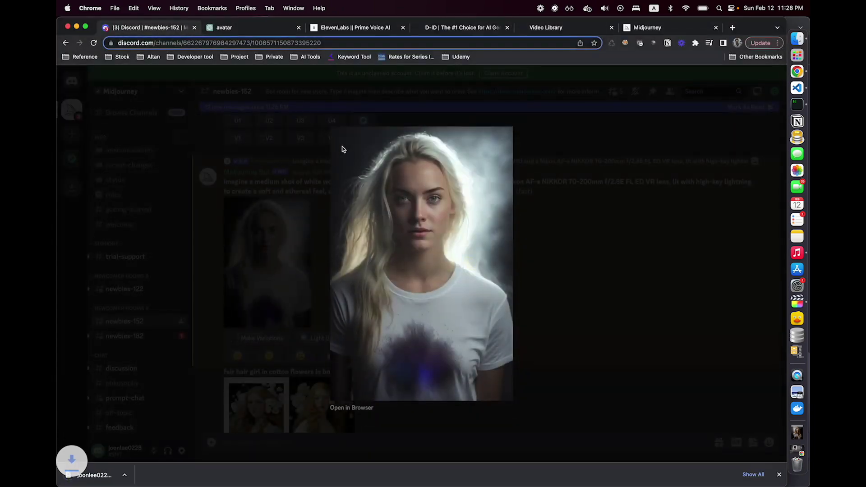
click(266, 33)
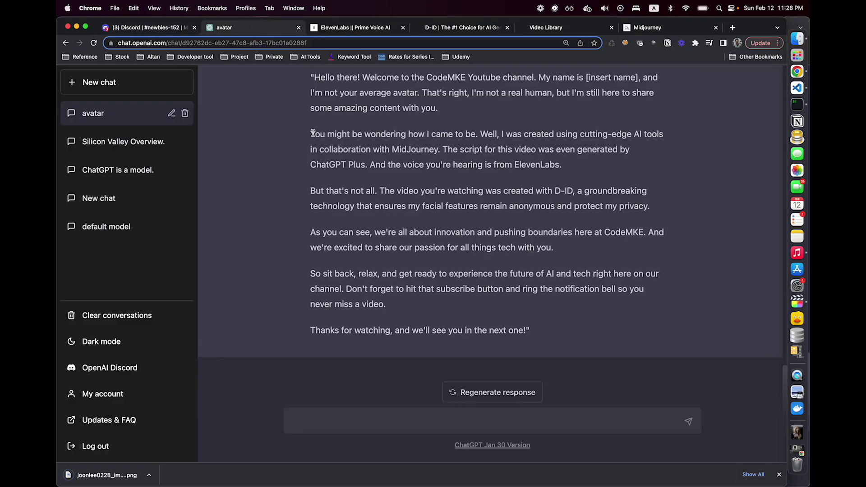
key(ctrl+Up)
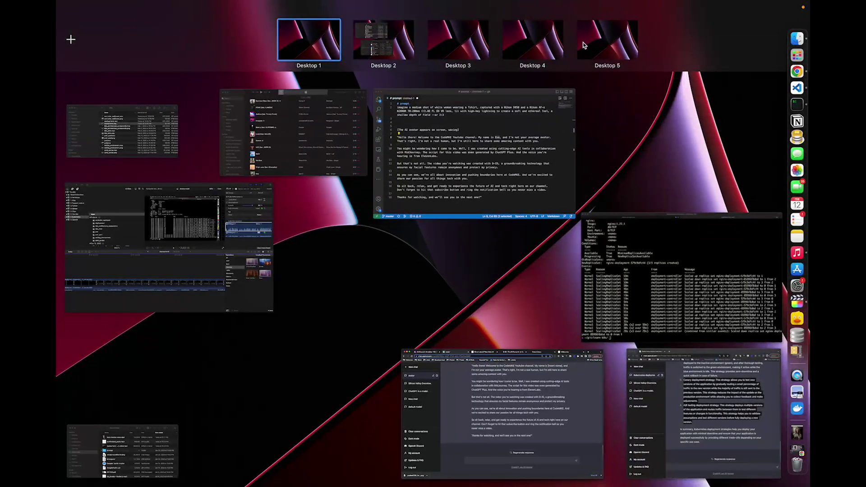
click(583, 45)
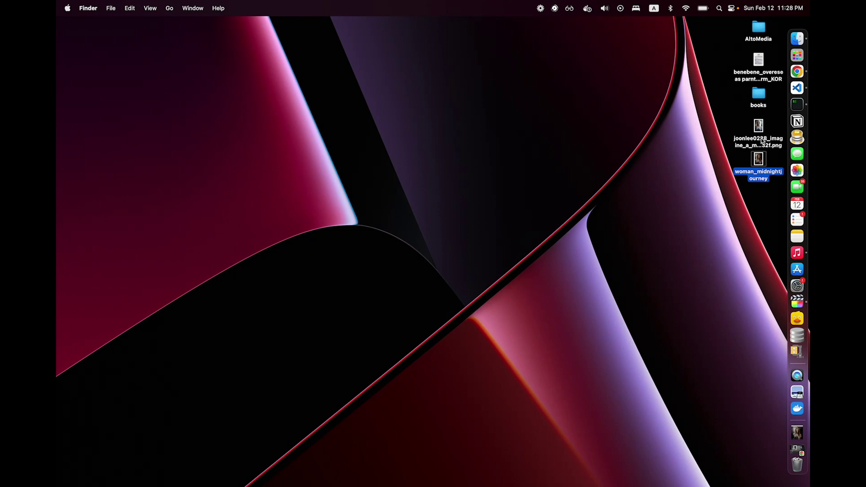
double_click(762, 141)
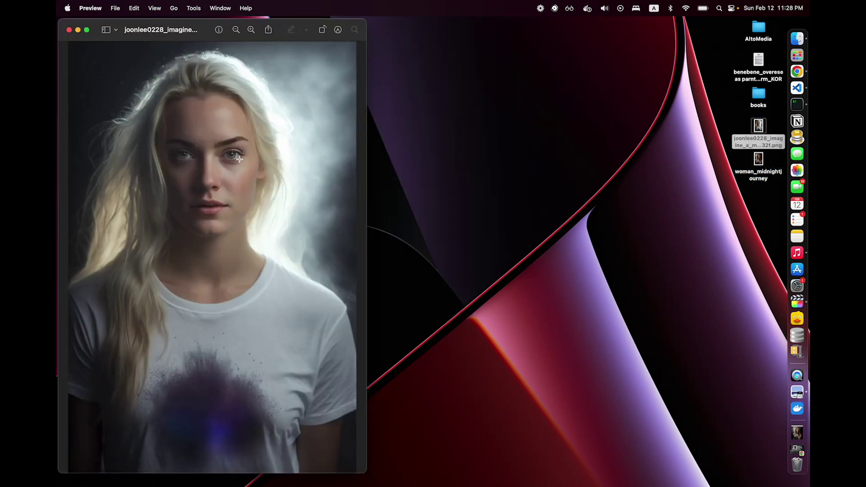
key(super+w)
key(ctrl+Up)
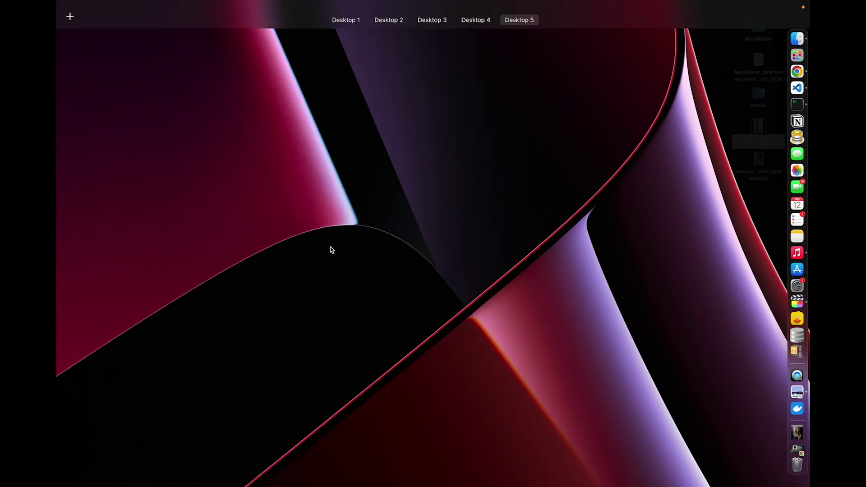
mouse_move(441, 14)
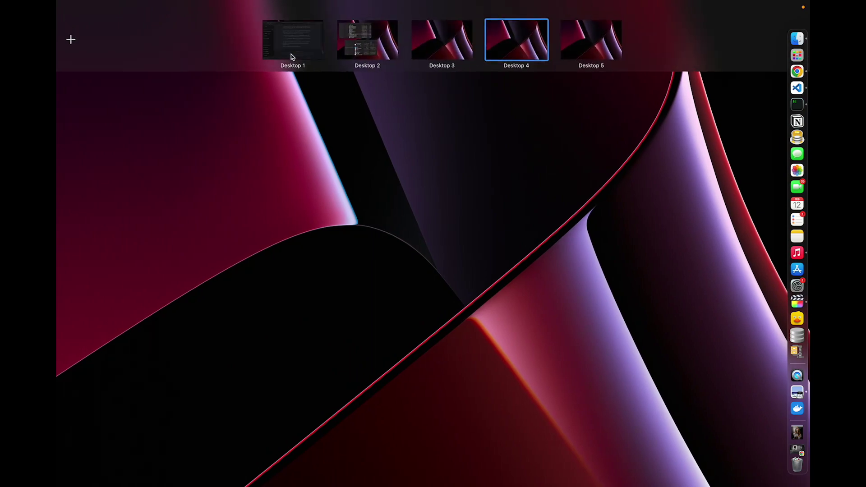
click(291, 54)
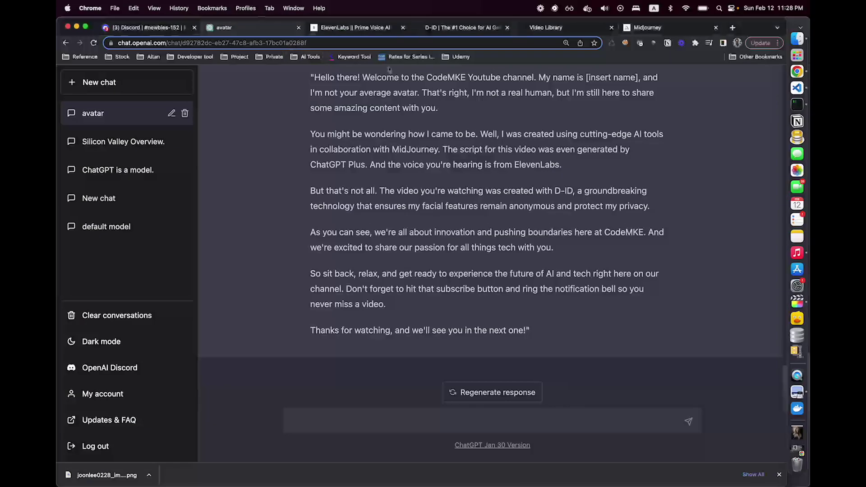
Switch to the 'ElevenLabs | Prime Voice AI' speech synthesis tab.
click(351, 30)
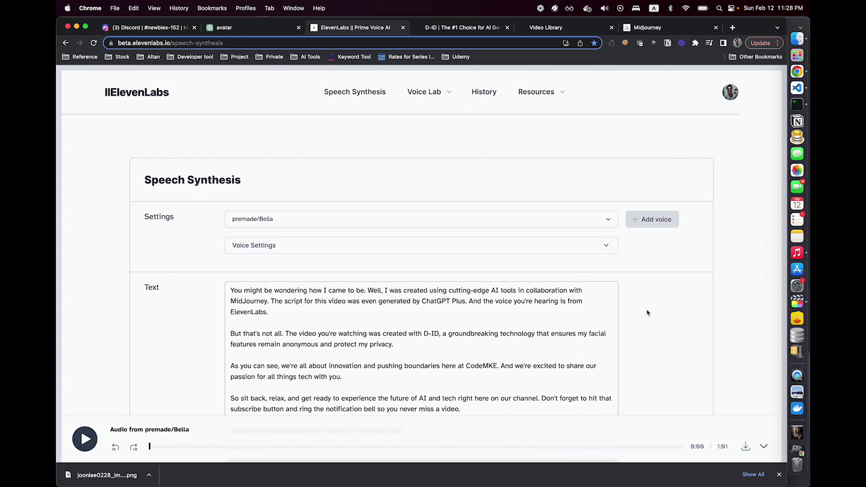
scroll(128, 341, down, 3)
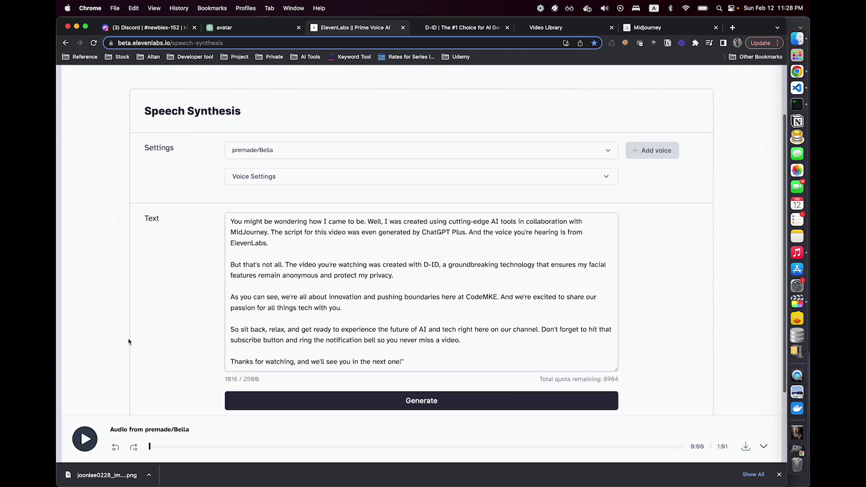
scroll(129, 342, down, 1)
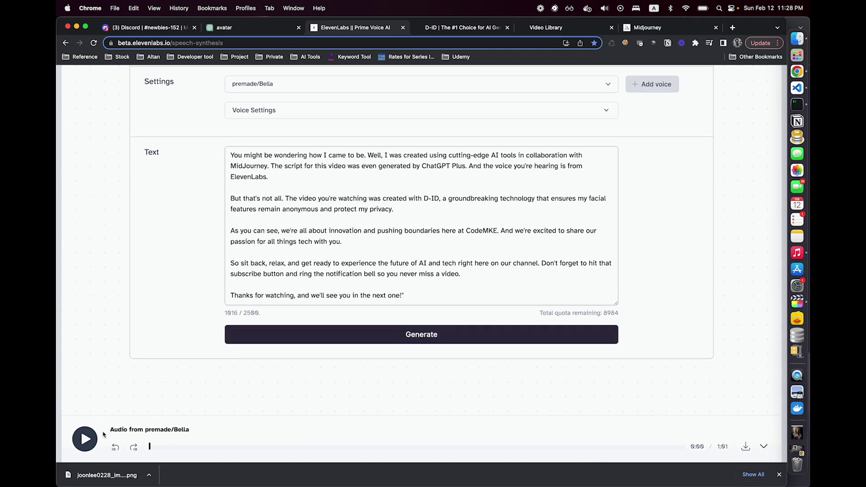
Play, then pause, the Bella voice narration of the intro script.
click(94, 440)
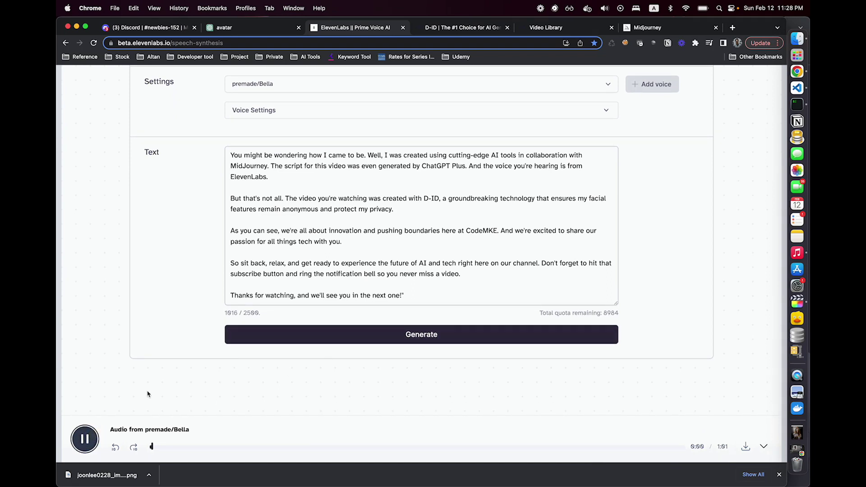
click(87, 443)
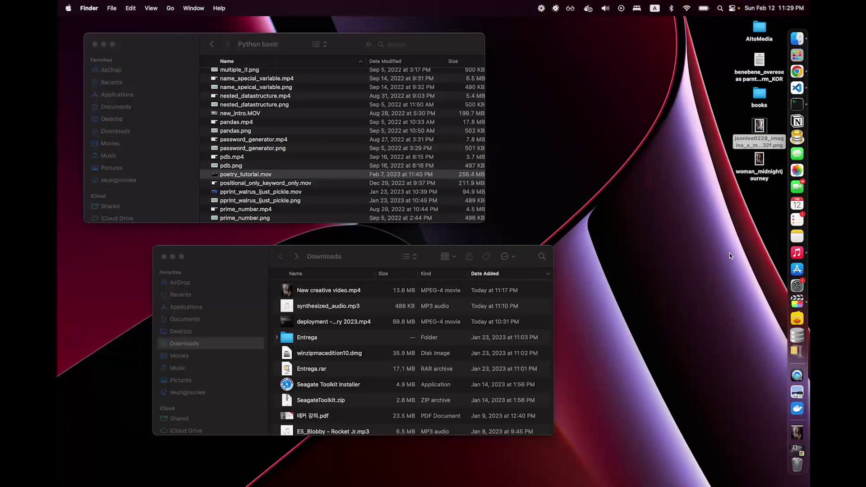
Move synthesized_audio.mp3 from Downloads to the Desktop and play it in Music.
click(797, 433)
drag(399, 163, 639, 161)
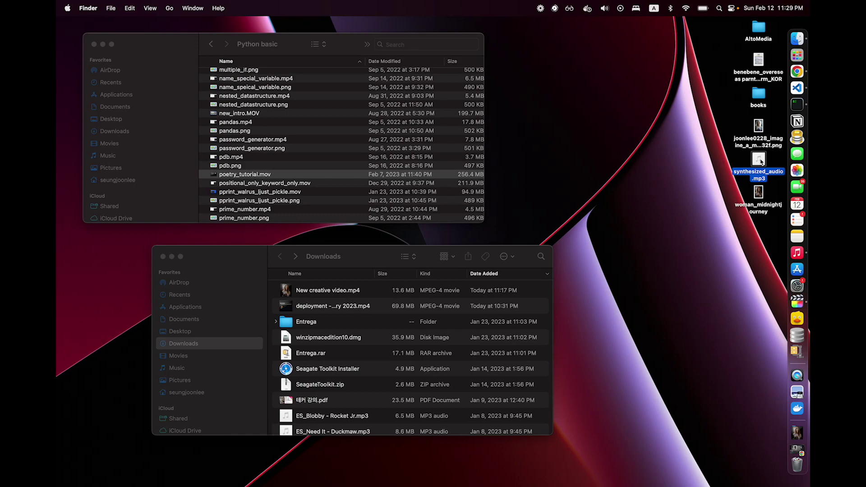
double_click(759, 162)
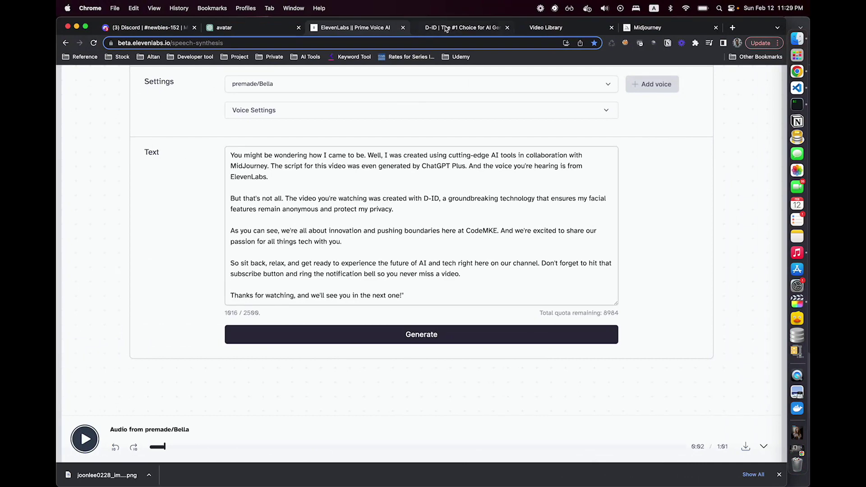
click(446, 29)
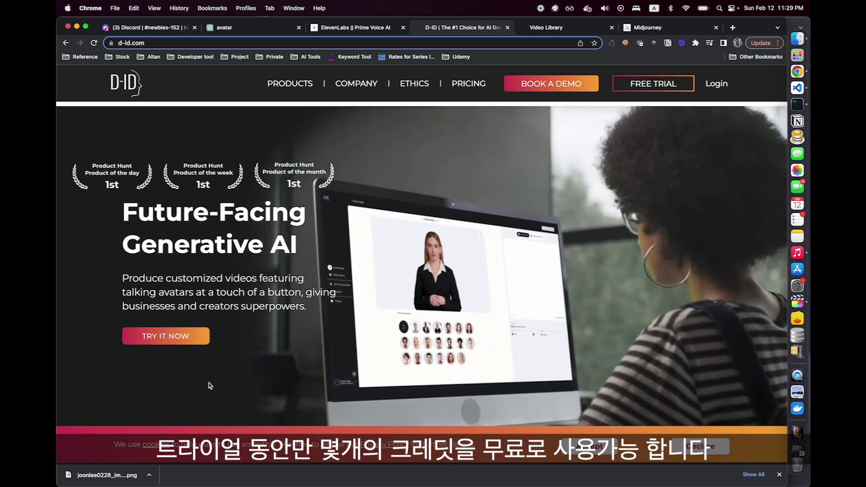
Start a new D-ID video and choose Upload Voice Audio.
click(560, 29)
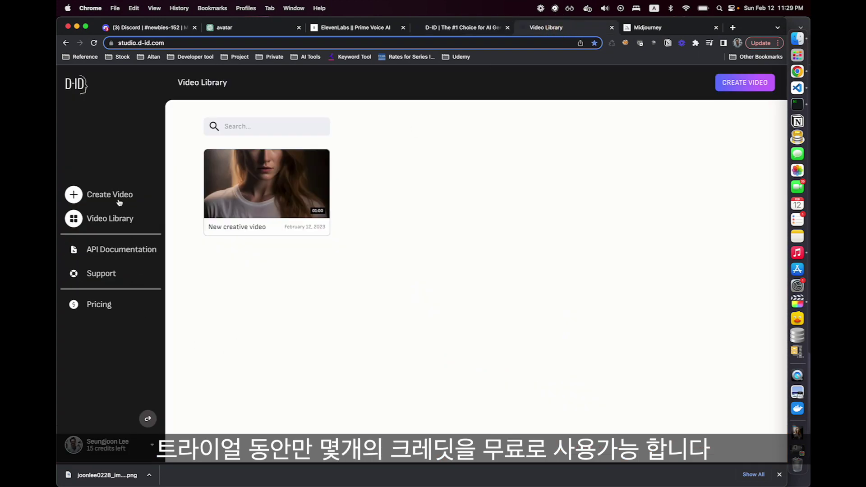
click(118, 201)
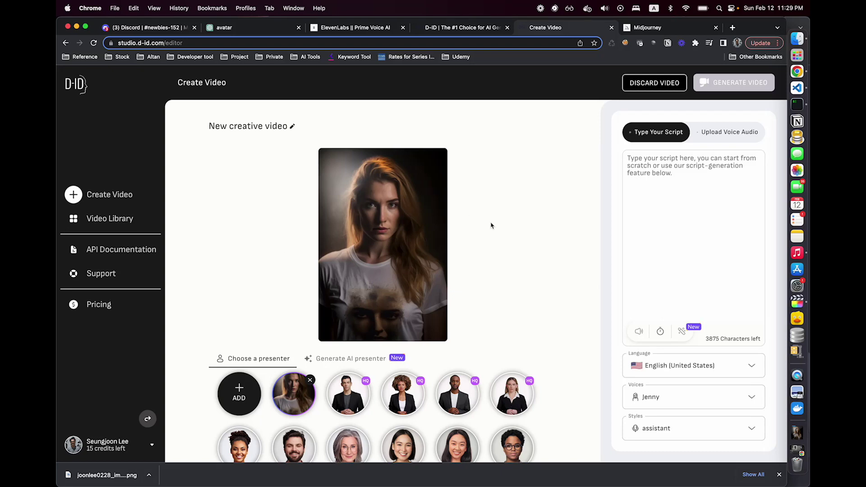
click(726, 134)
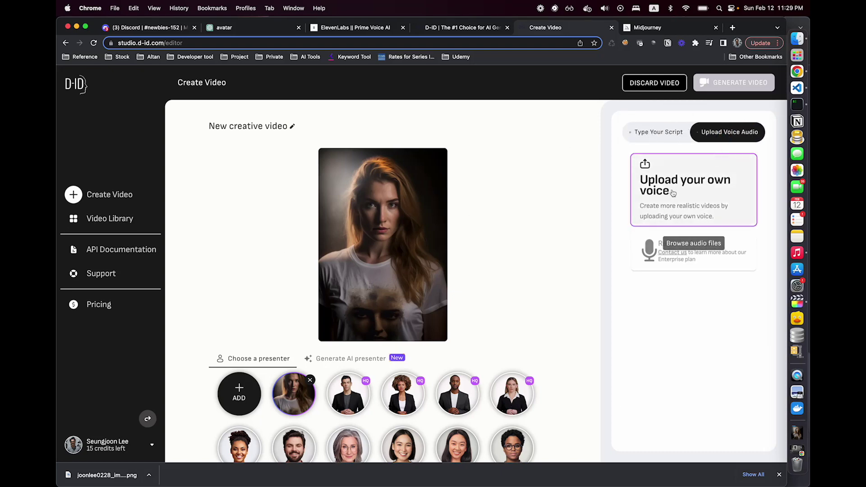
Upload synthesized_audio.mp3 from the Desktop, remove it, then add a presenter image.
click(683, 179)
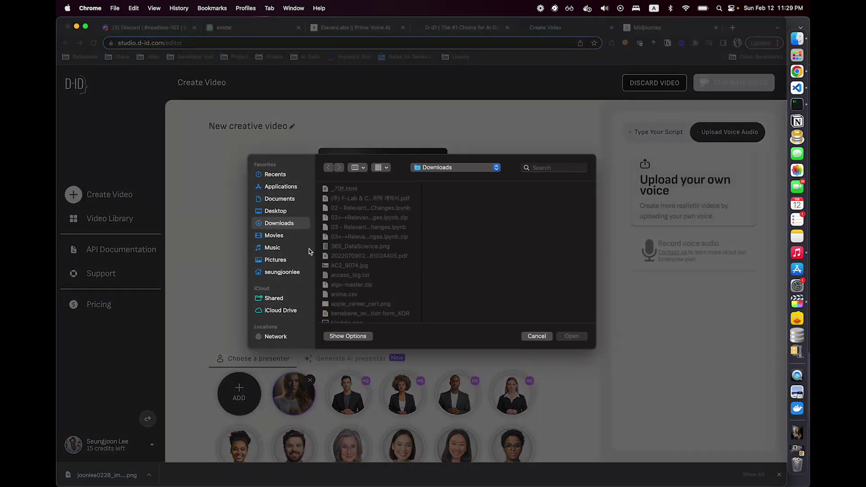
click(276, 211)
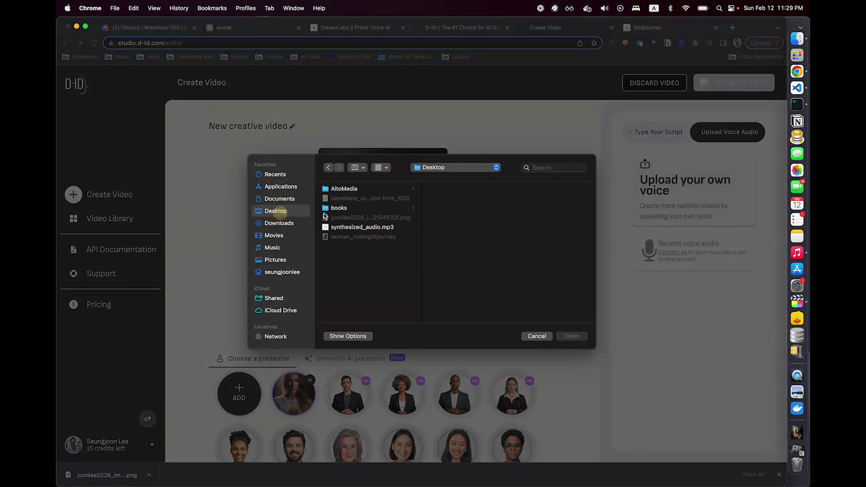
click(382, 228)
click(569, 336)
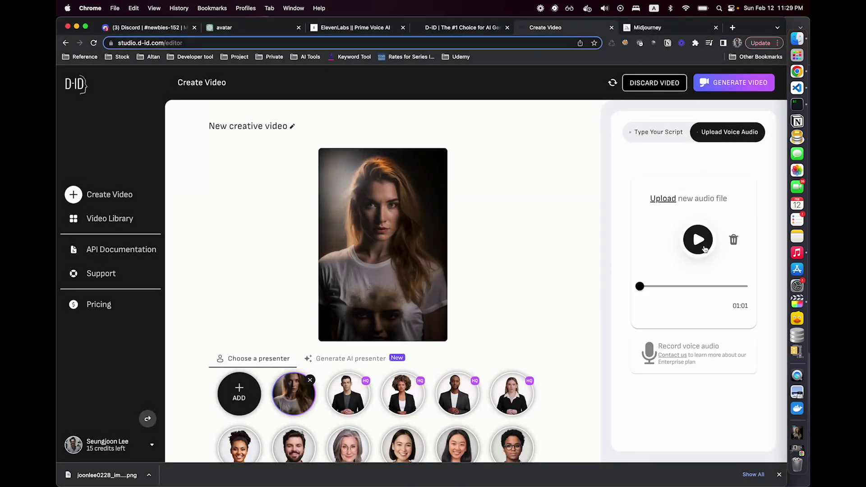
click(733, 240)
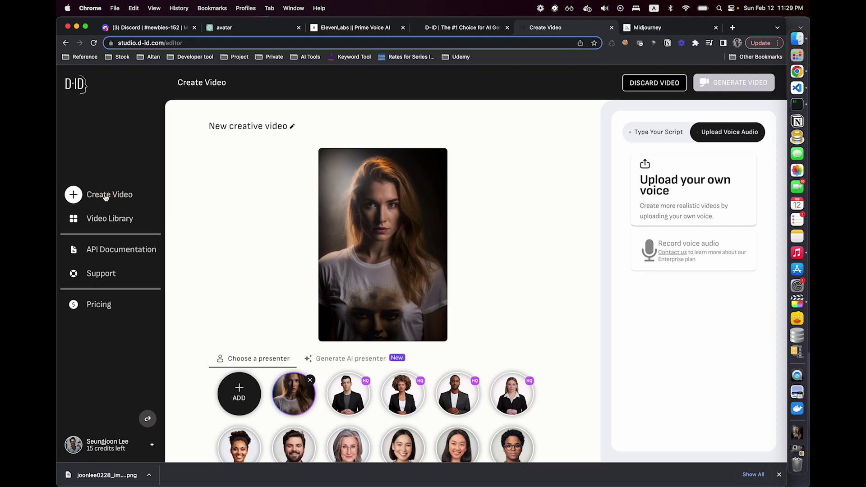
scroll(260, 238, down, 1)
click(239, 391)
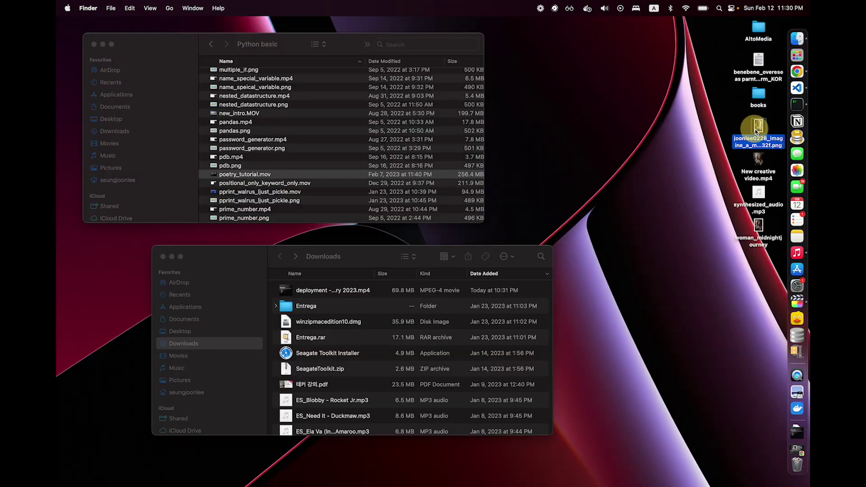
Preview the portrait PNG, then load it from the Desktop as the D-ID presenter.
double_click(756, 131)
key(super+w)
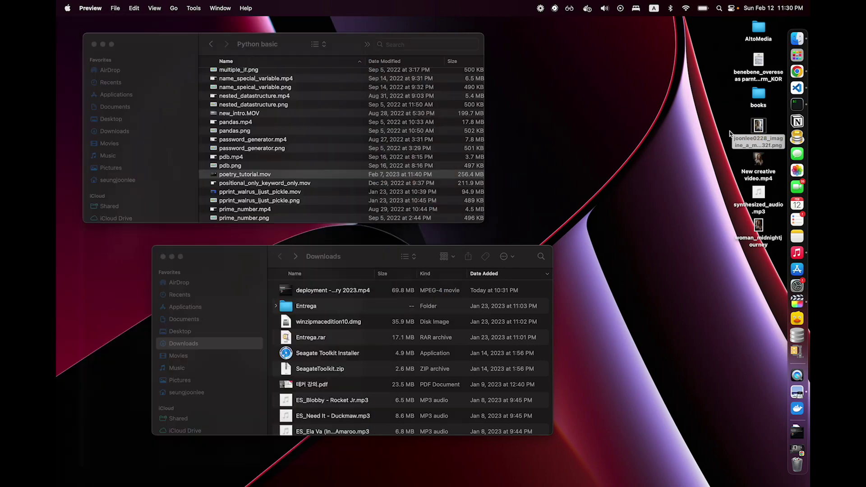
click(797, 71)
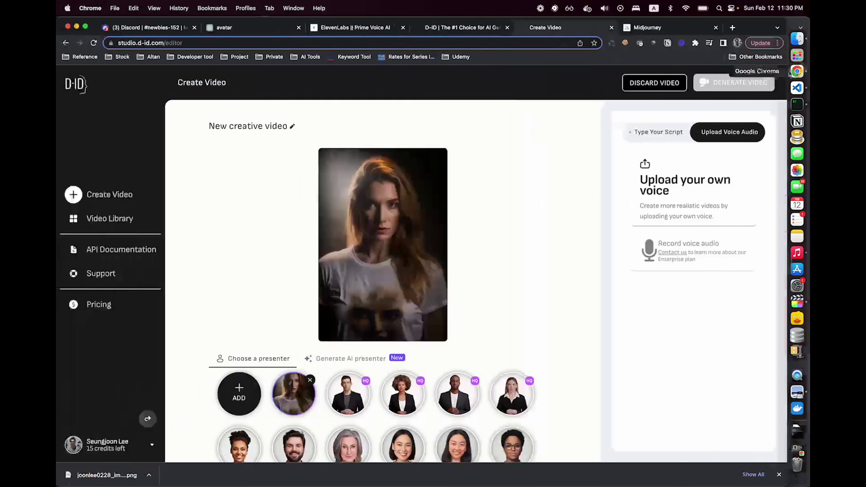
click(508, 232)
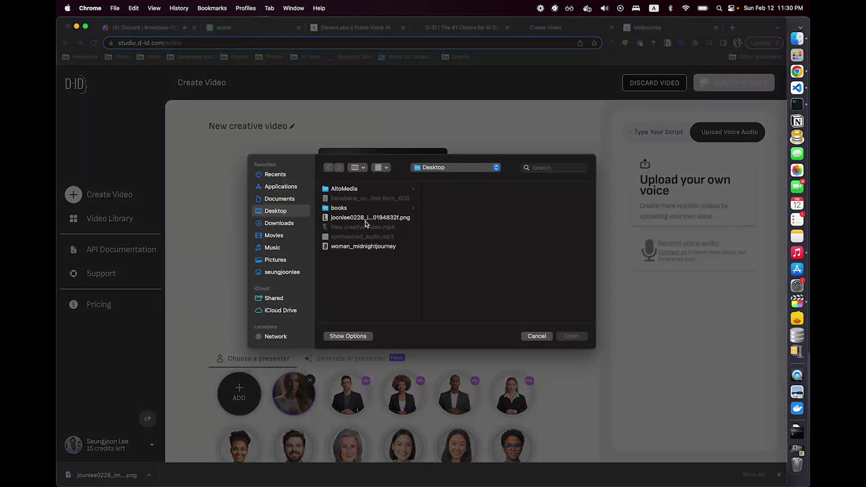
click(366, 218)
click(568, 336)
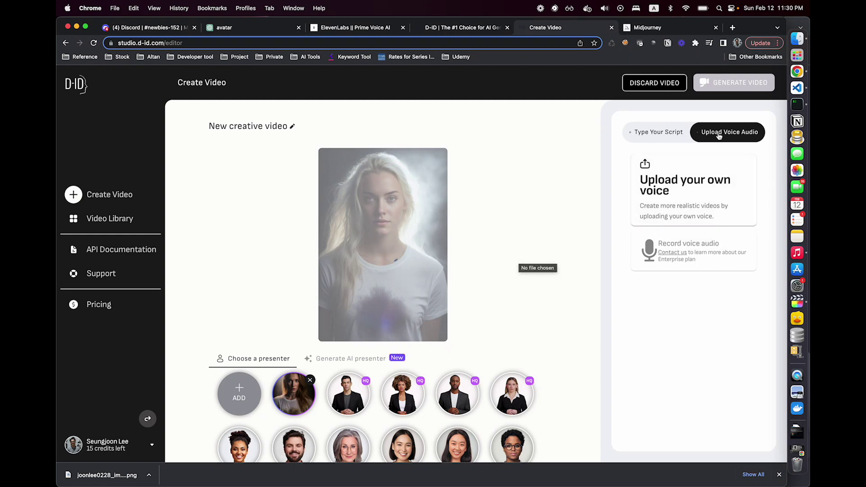
Upload synthesized_audio.mp3 as the blonde presenter's voice, preview it, and generate the 1:01 video.
click(704, 183)
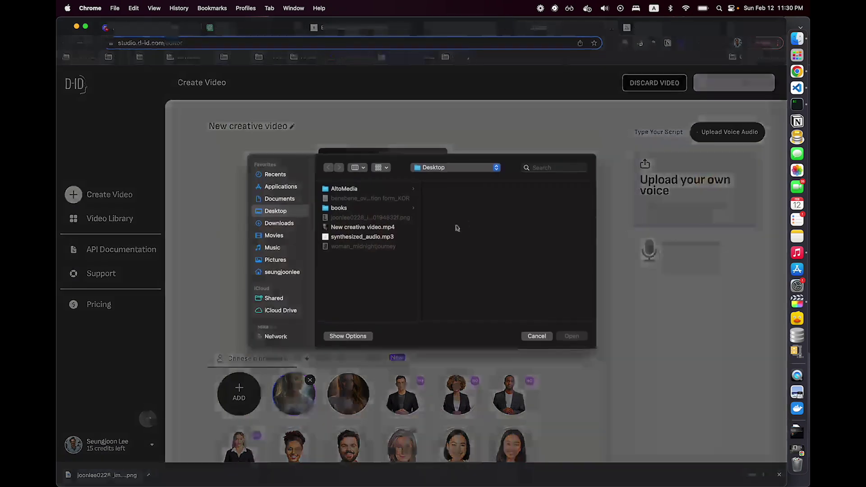
click(364, 236)
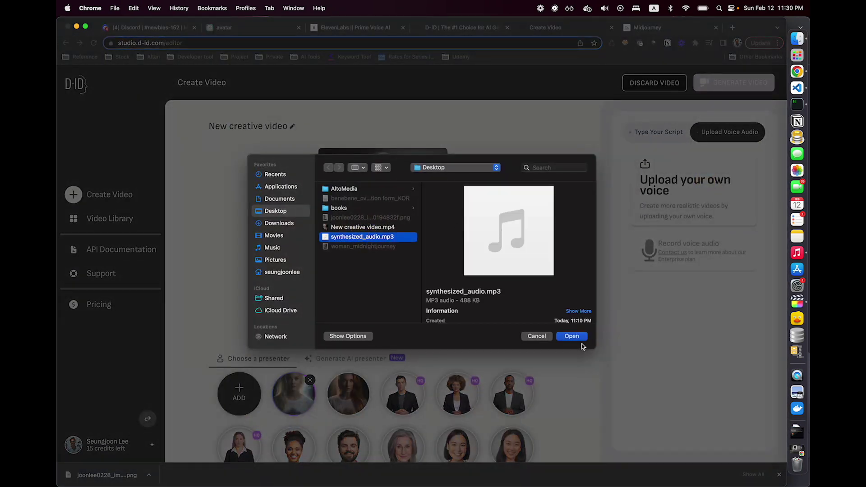
click(572, 336)
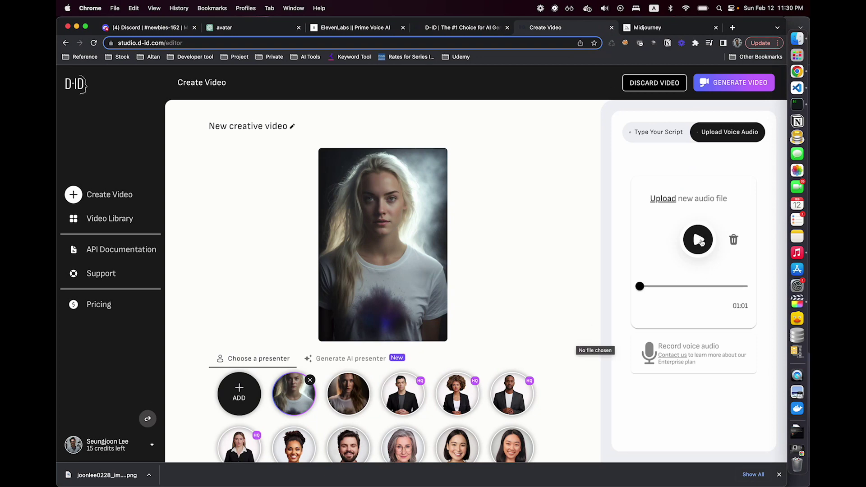
click(699, 241)
click(699, 241)
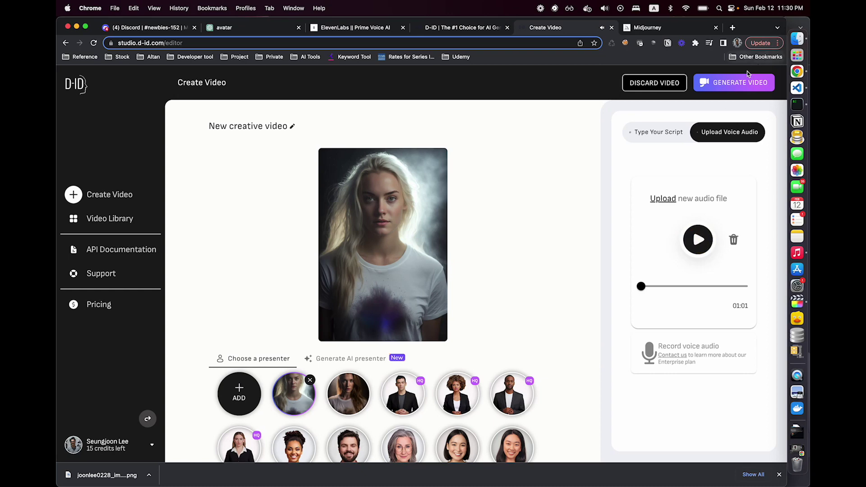
click(738, 84)
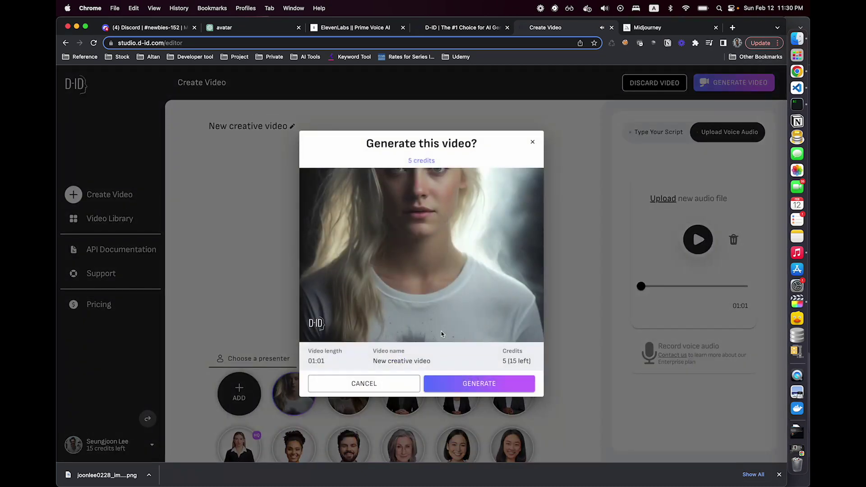
click(440, 382)
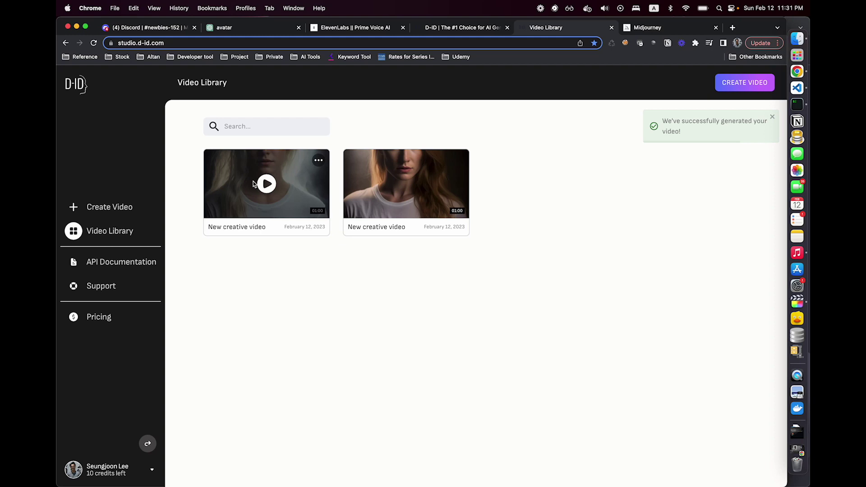
Preview the new blonde presenter video, download it as an MP4, and close the viewer.
click(280, 191)
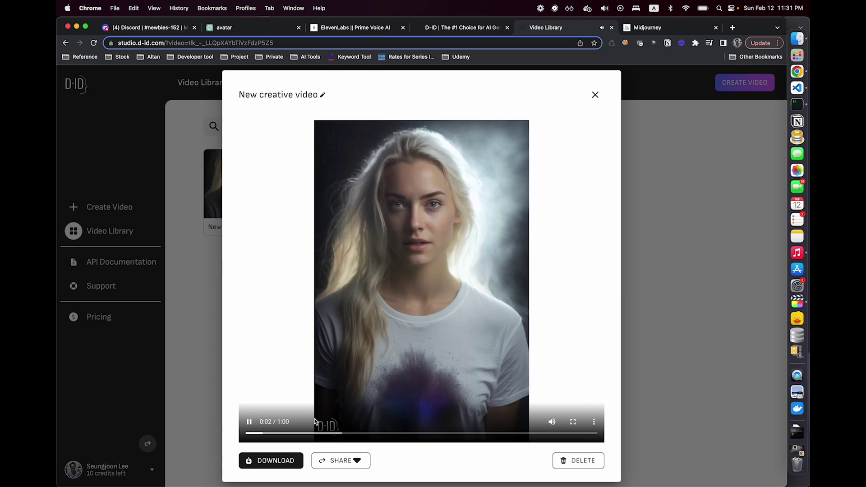
click(449, 319)
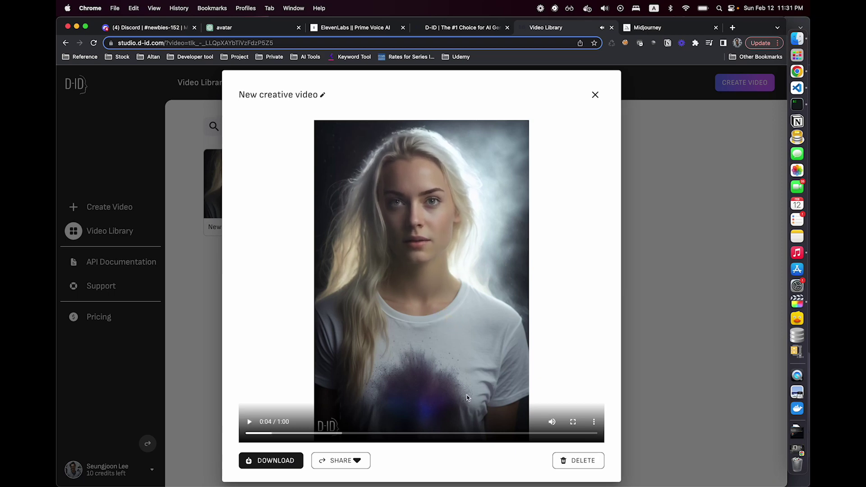
click(279, 461)
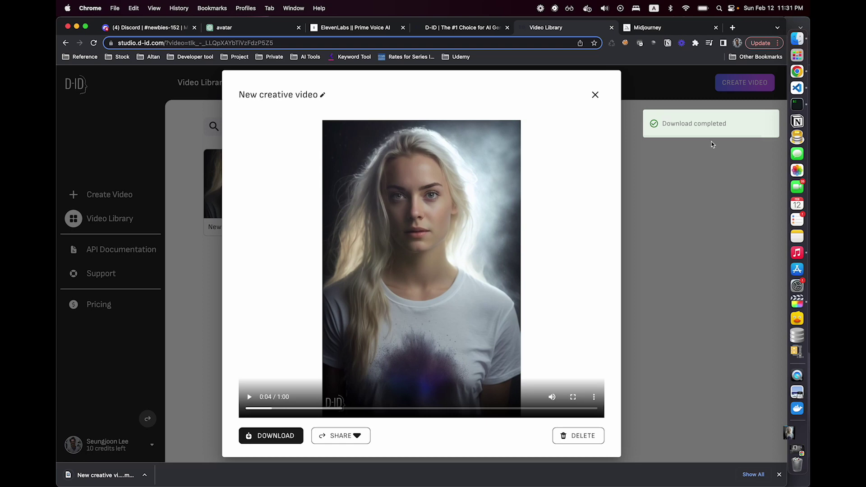
click(595, 95)
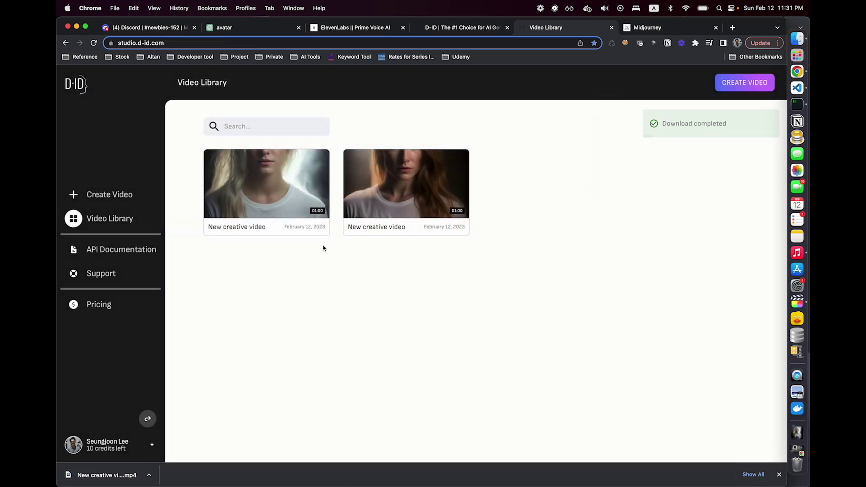